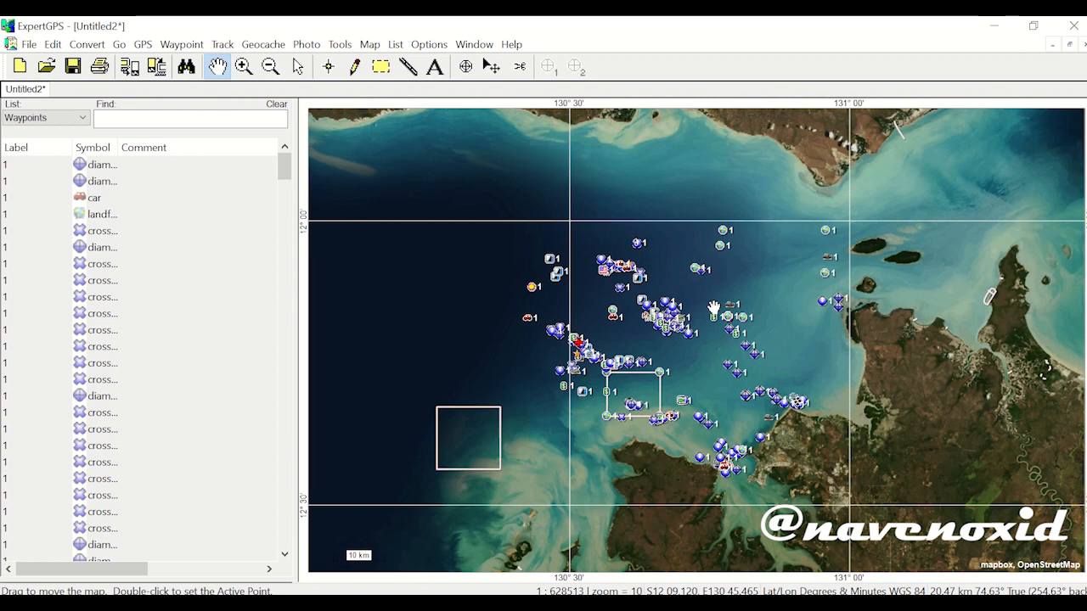
# Review the columns available for the waypoint list and accept the current selection of Label, Symbol and Comment
pyautogui.rightClick(170, 144)
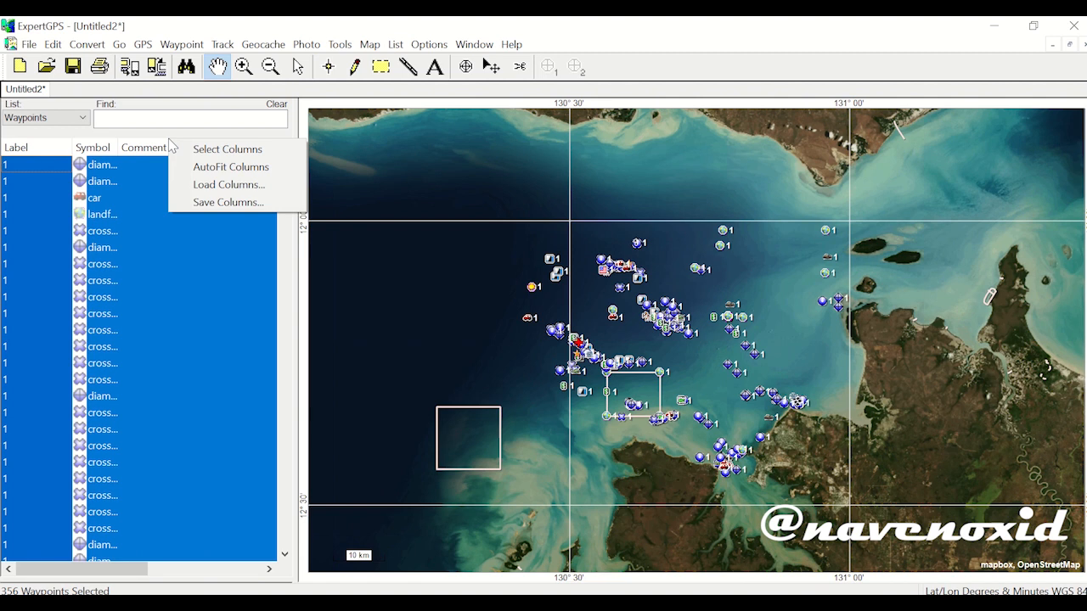
pyautogui.click(213, 151)
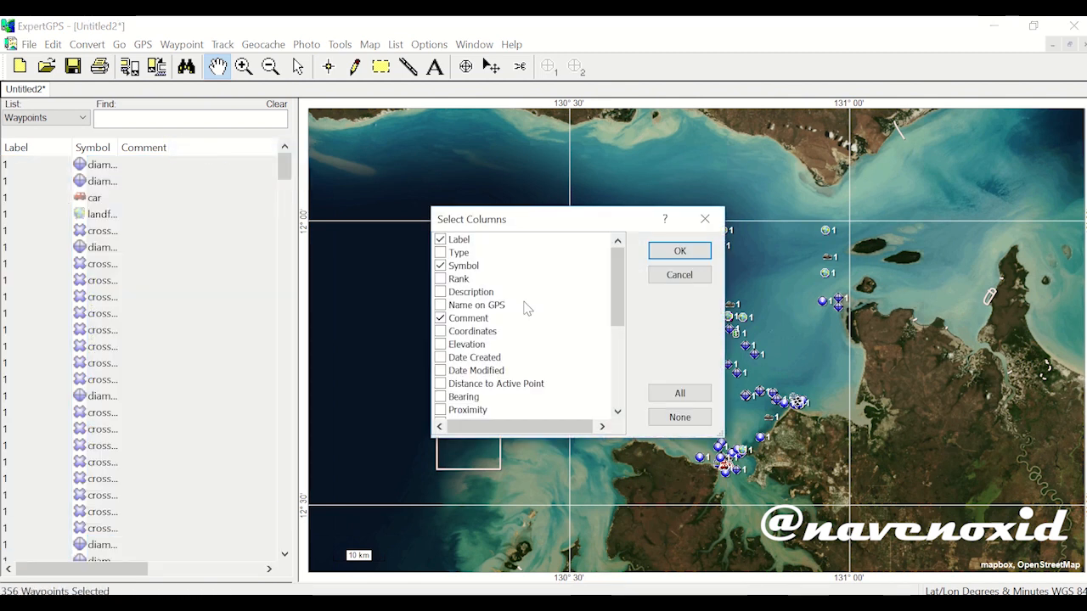
pyautogui.click(680, 252)
# Draw a track from the southern coast northwest through the offshore waypoints, east across the northern marks, and back south into the harbour
pyautogui.moveTo(422, 153); pyautogui.dragTo(340, 99)
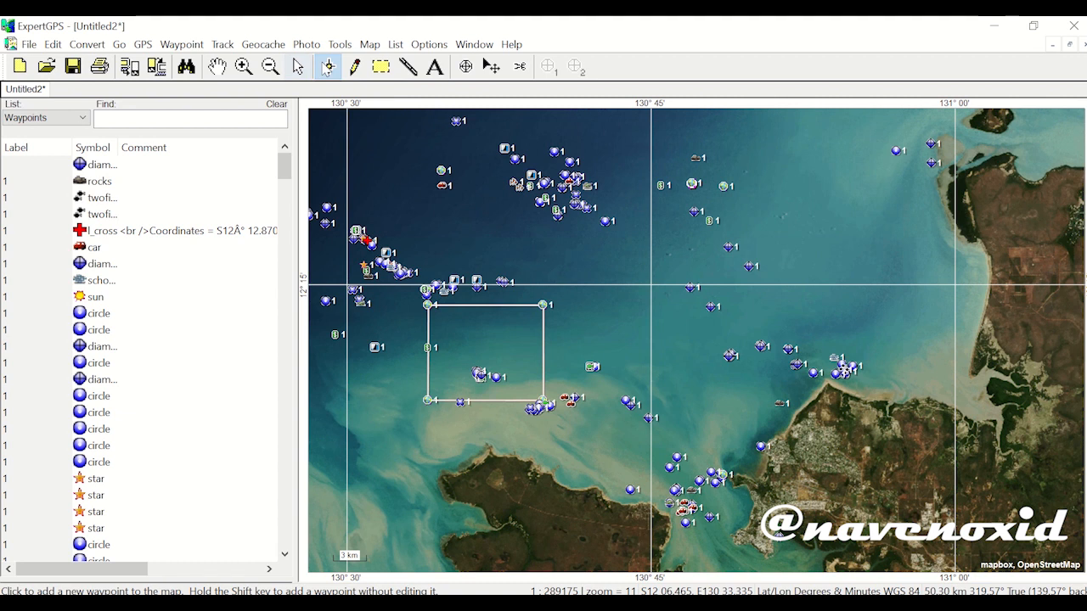
pyautogui.click(356, 68)
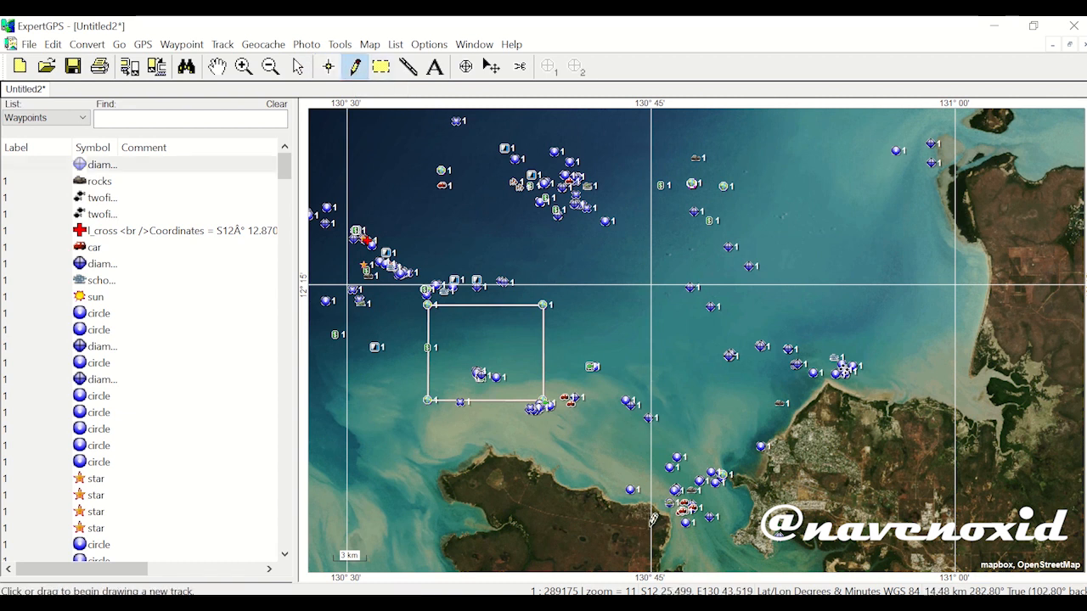
pyautogui.click(778, 568)
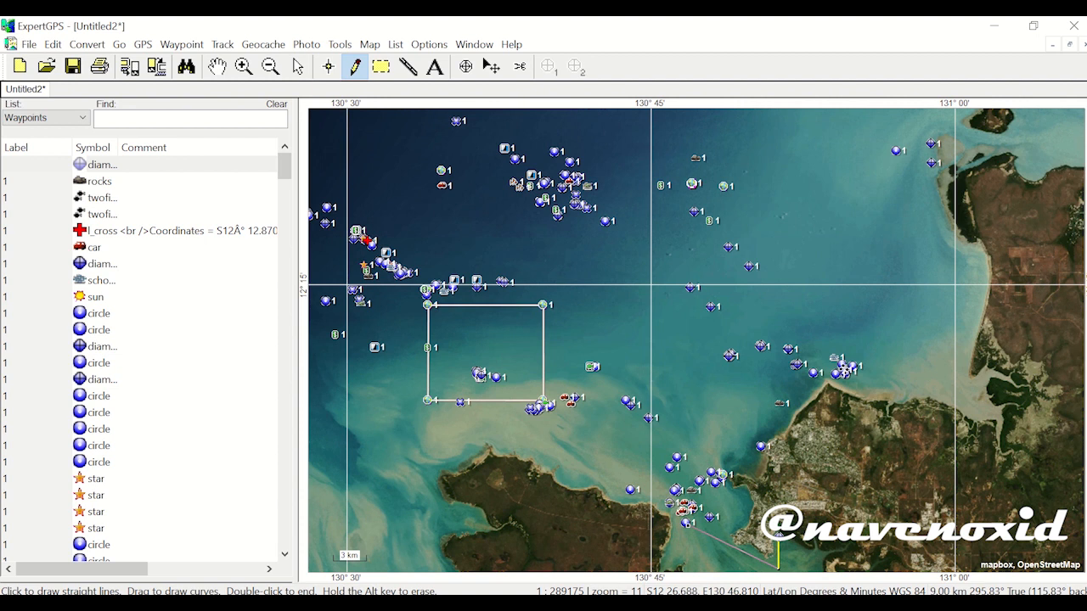
pyautogui.click(686, 524)
pyautogui.click(534, 411)
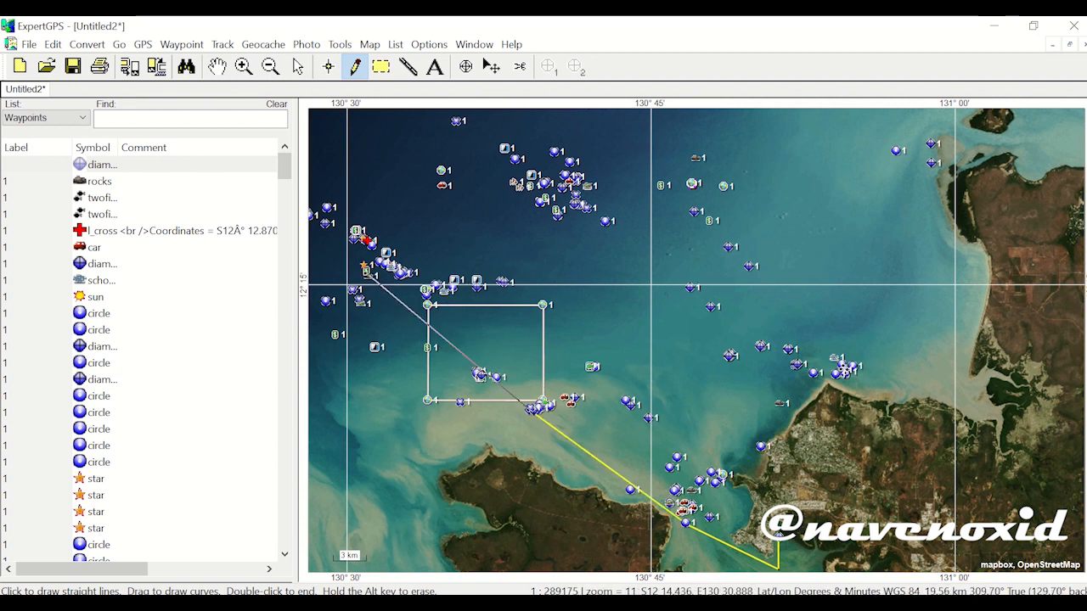
pyautogui.click(365, 269)
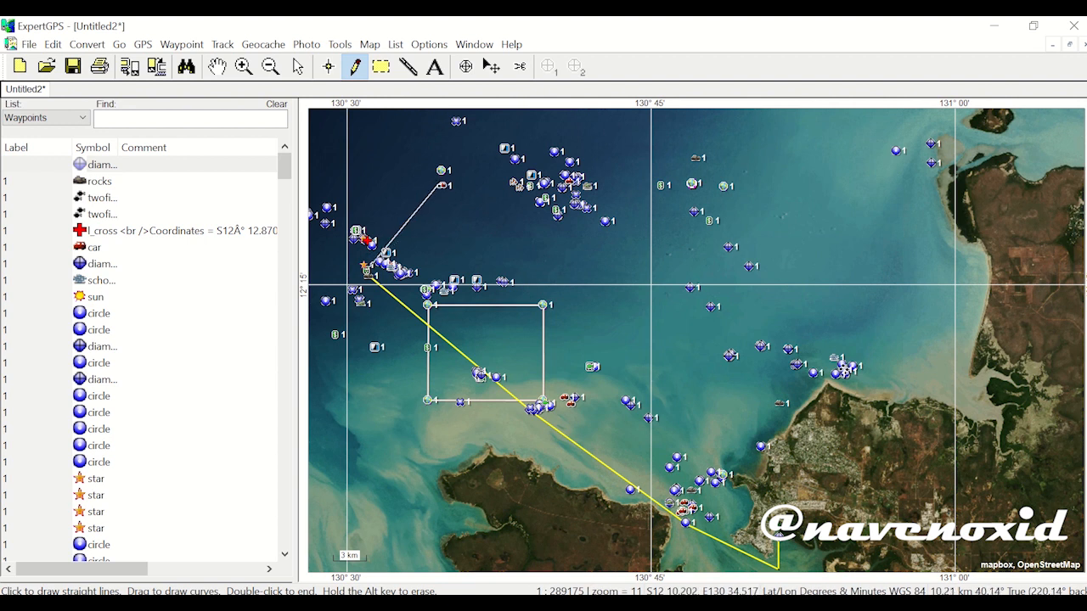
pyautogui.click(442, 185)
pyautogui.click(504, 149)
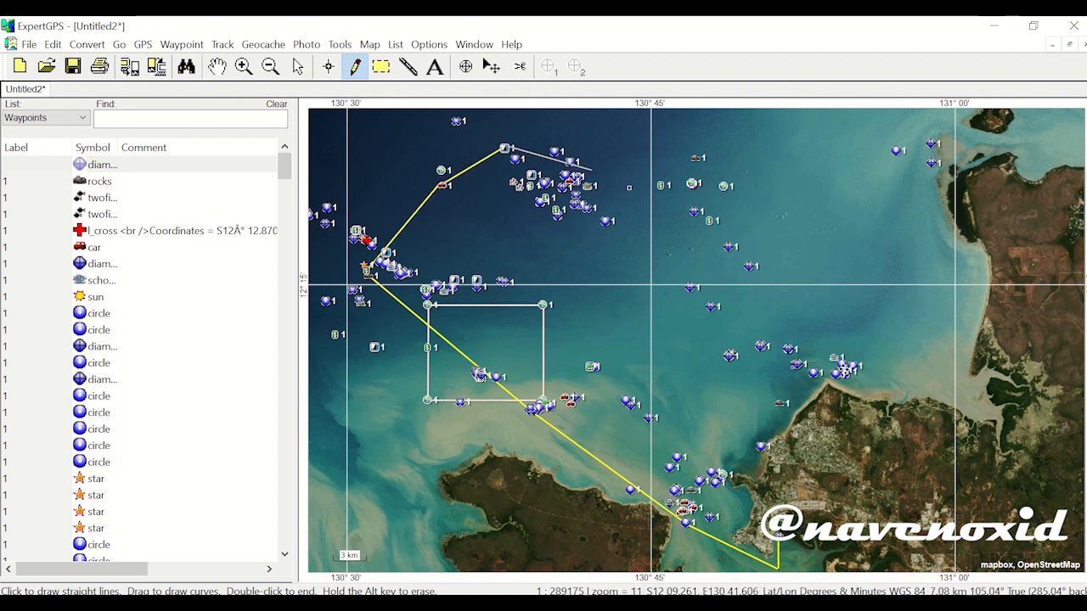
pyautogui.click(692, 184)
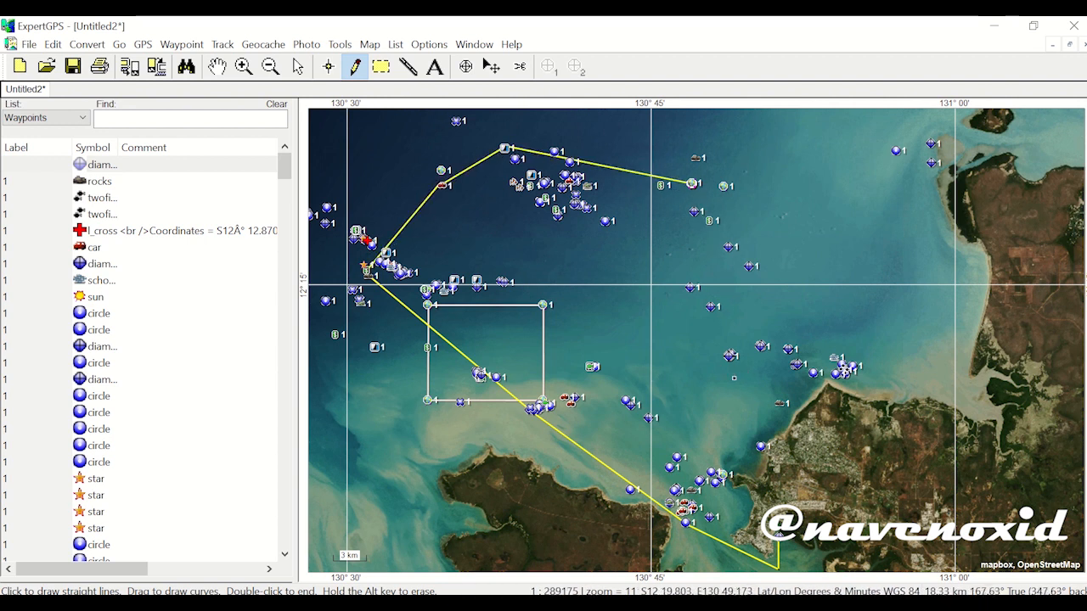
pyautogui.click(728, 355)
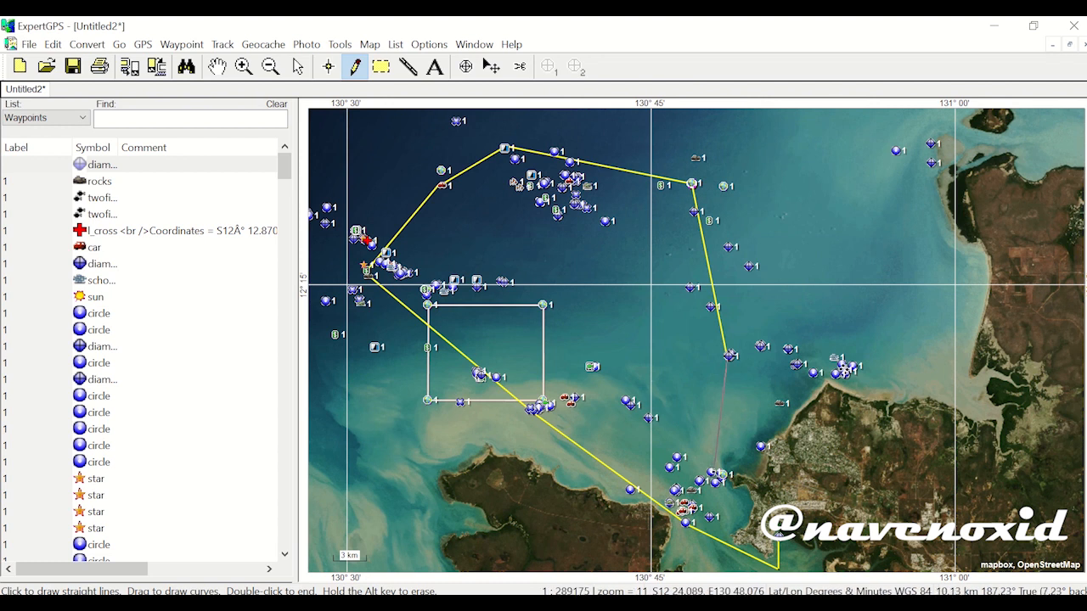
pyautogui.click(715, 472)
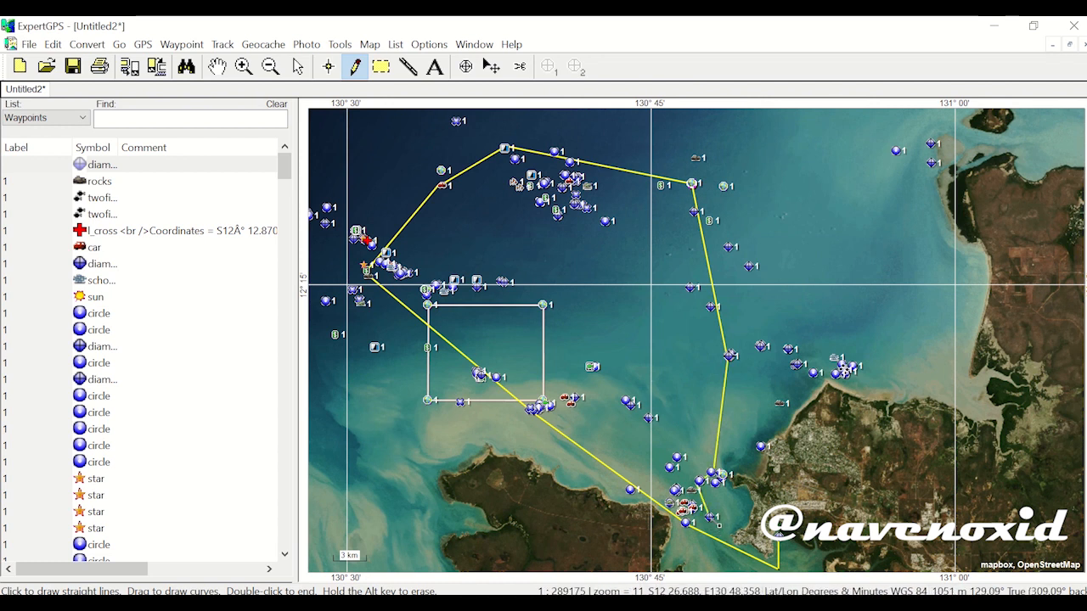
pyautogui.click(298, 66)
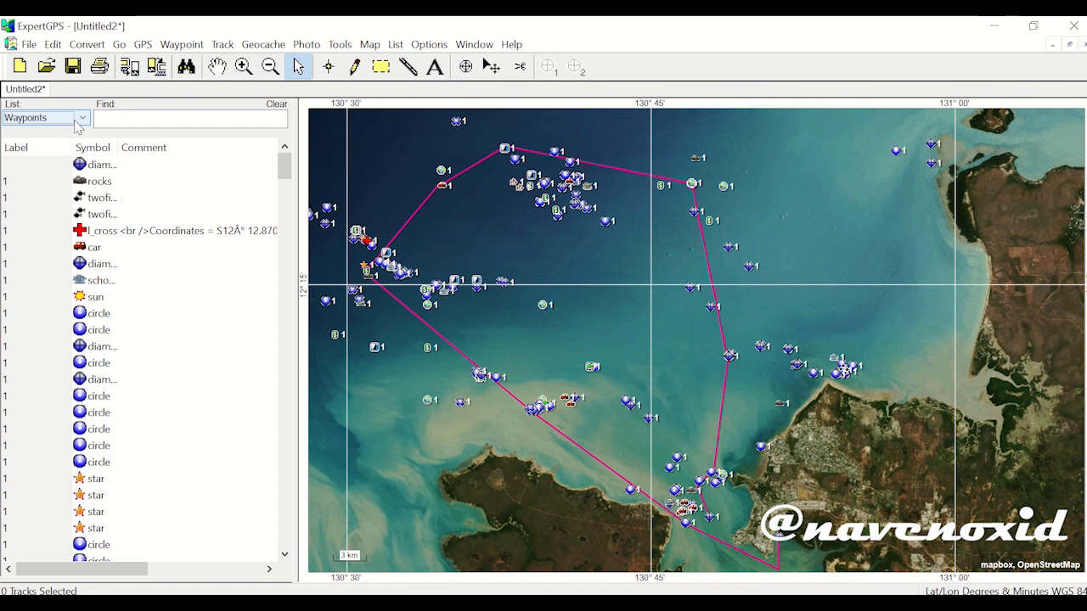
# Show the tracks in the data list and select the GPS Tracklog entry
pyautogui.click(76, 121)
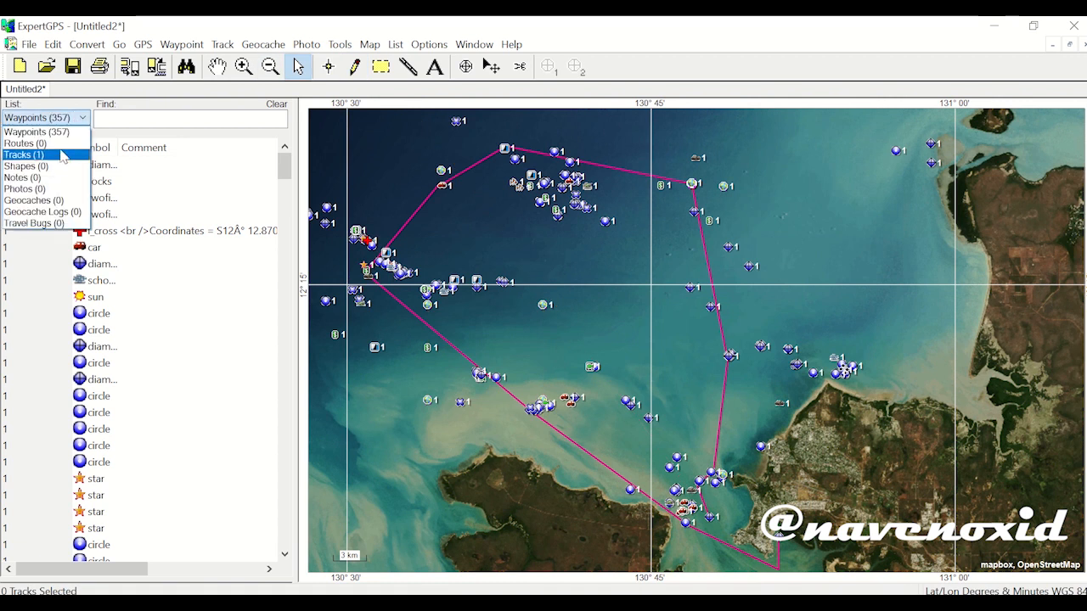
pyautogui.click(64, 154)
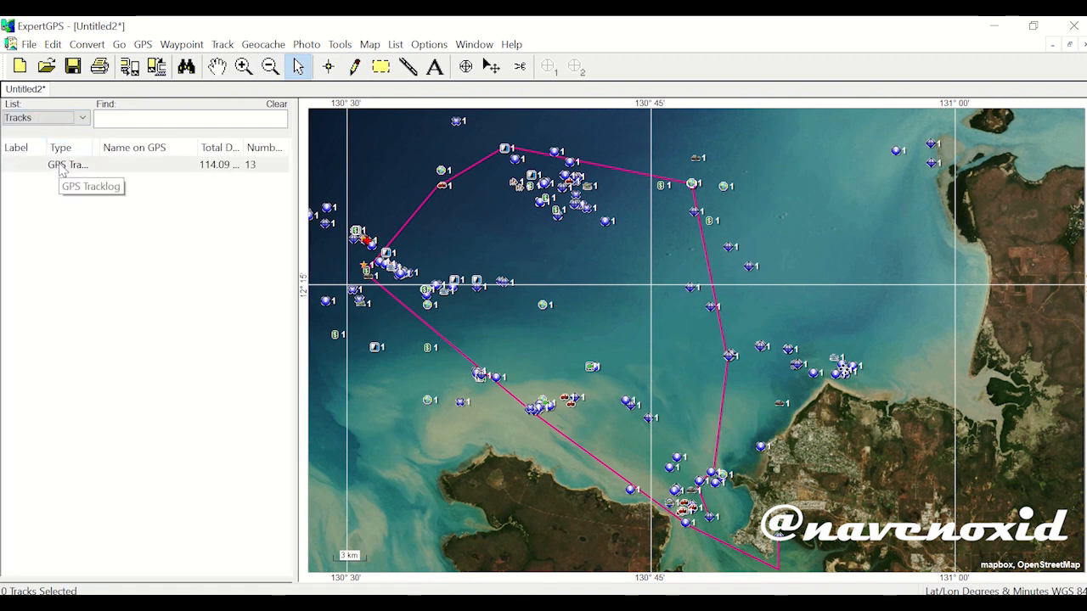
pyautogui.click(61, 169)
# Edit the GPS Tracklog display style to a bright pink solid line with a slightly greater thickness
pyautogui.rightClick(576, 327)
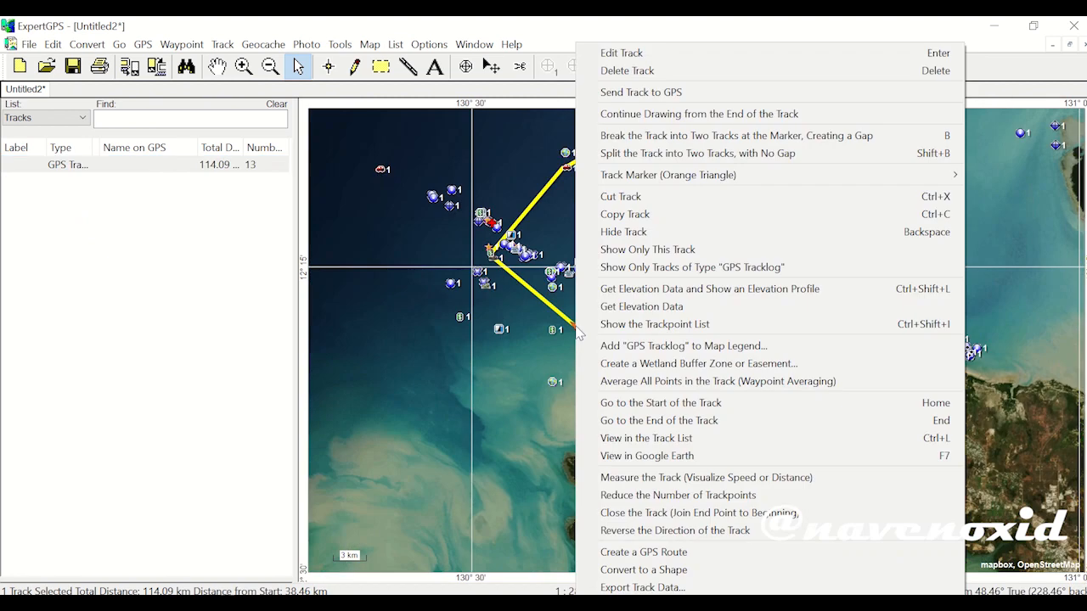
pyautogui.click(672, 54)
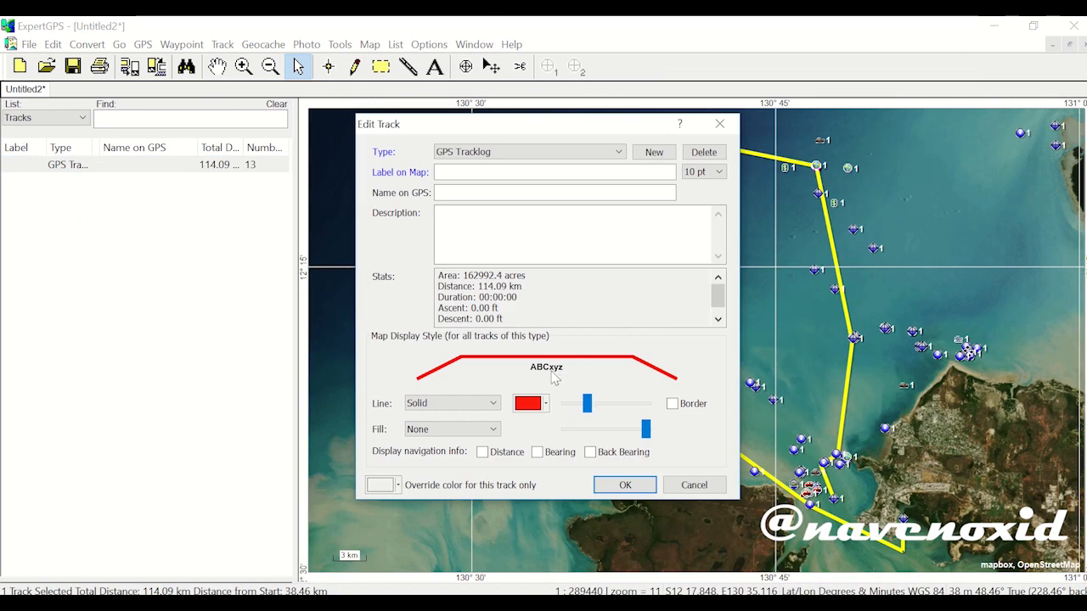
pyautogui.click(546, 406)
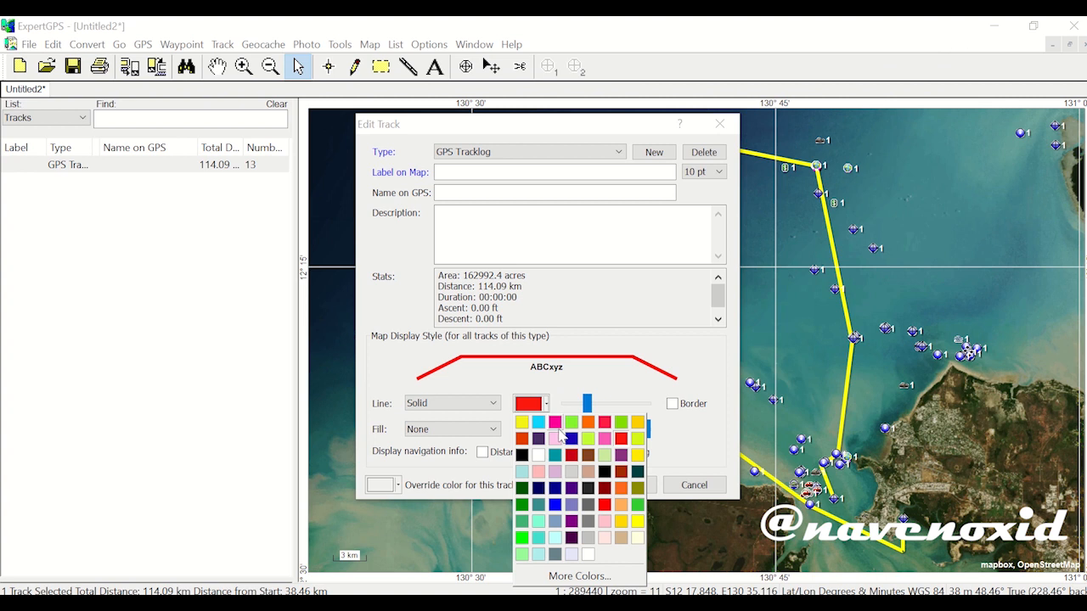
pyautogui.click(554, 422)
pyautogui.moveTo(588, 412); pyautogui.dragTo(599, 416)
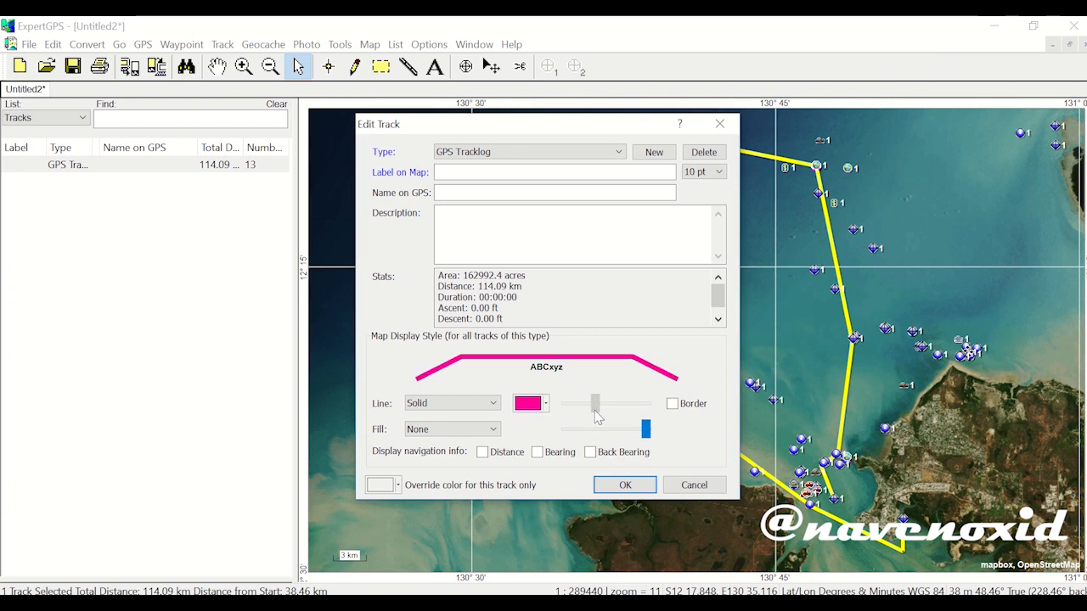
pyautogui.click(628, 487)
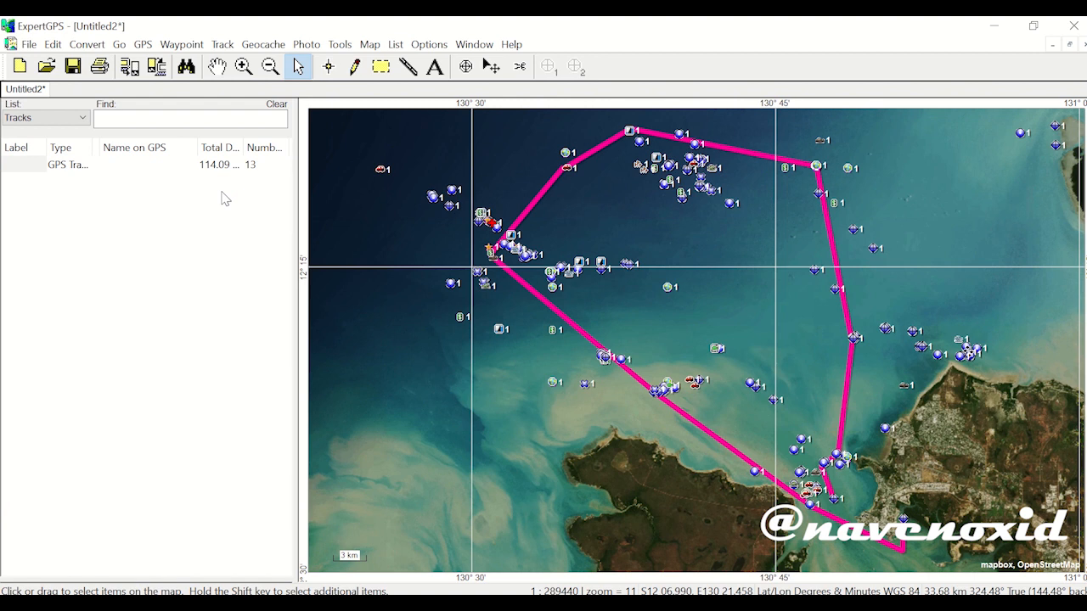
# Set up sending to GPS with both waypoints and tracks included, using the Lowrance HDS-12 Gen3 settings
pyautogui.click(132, 76)
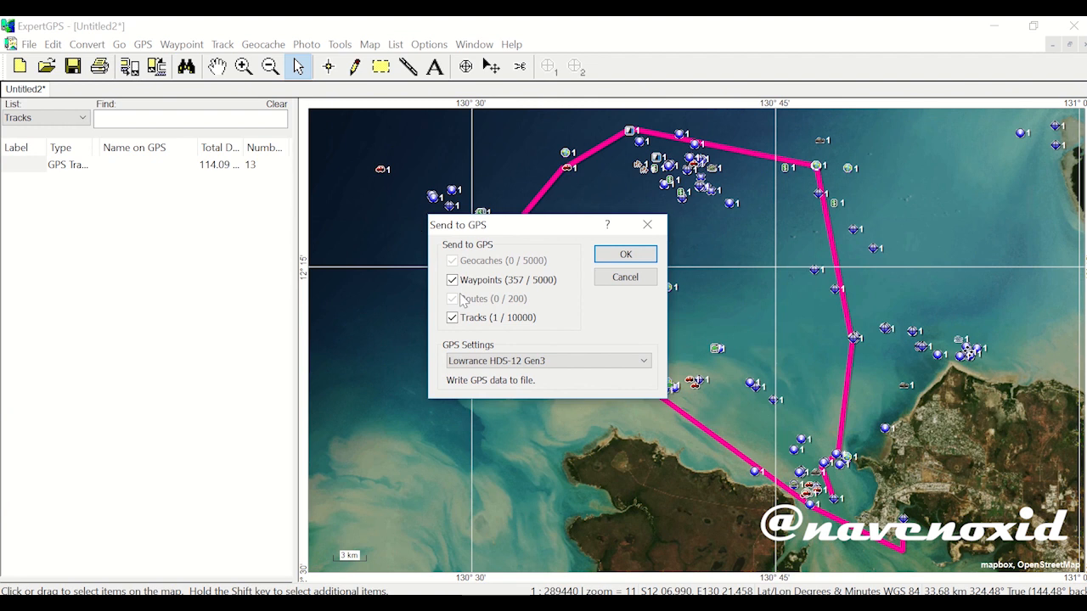
pyautogui.click(505, 361)
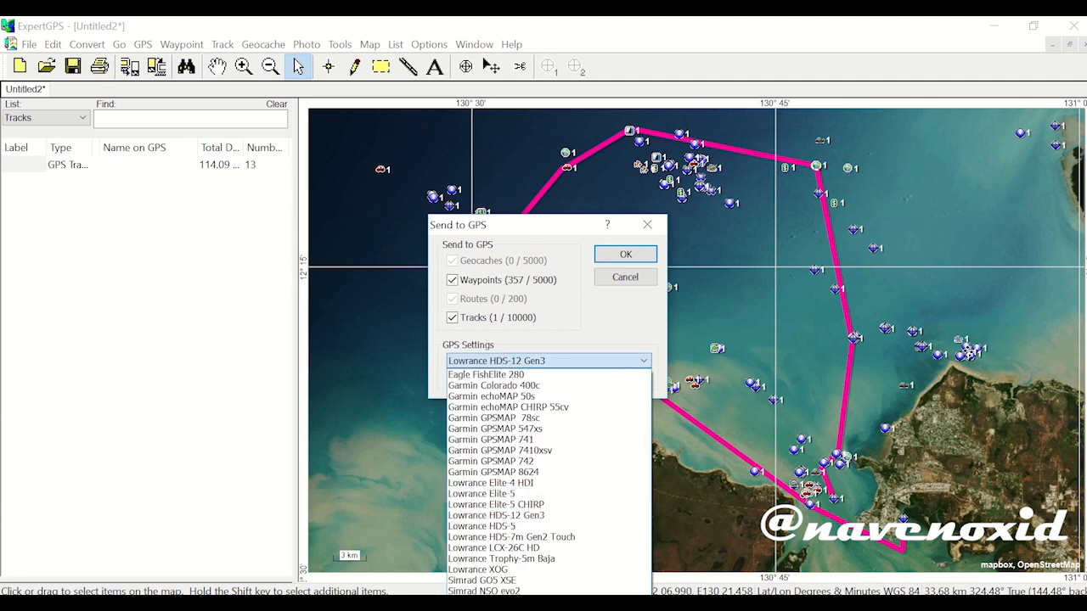
pyautogui.click(342, 379)
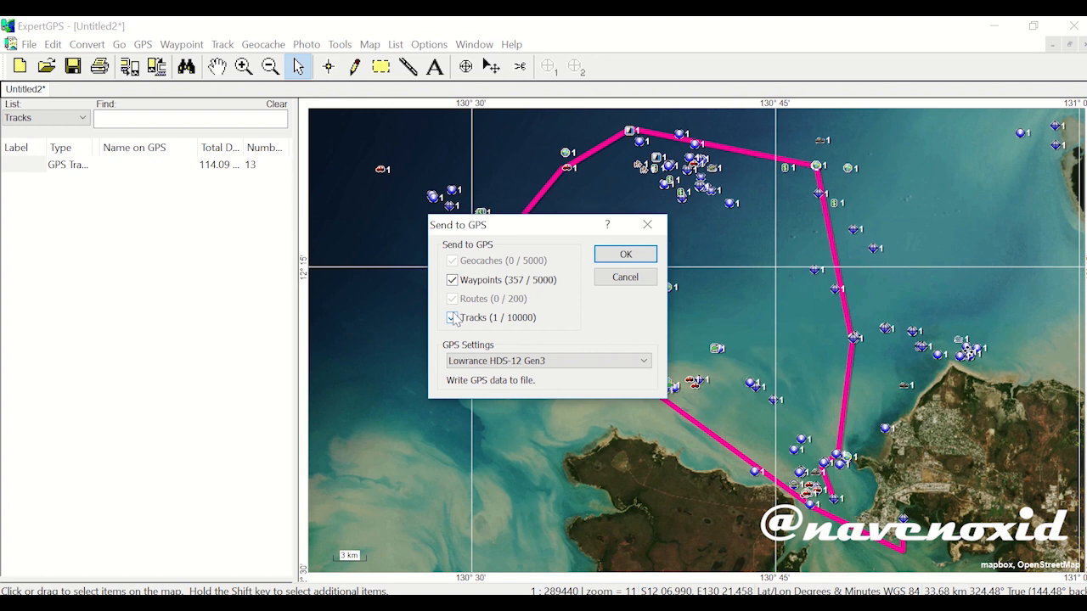
pyautogui.click(452, 281)
pyautogui.click(452, 282)
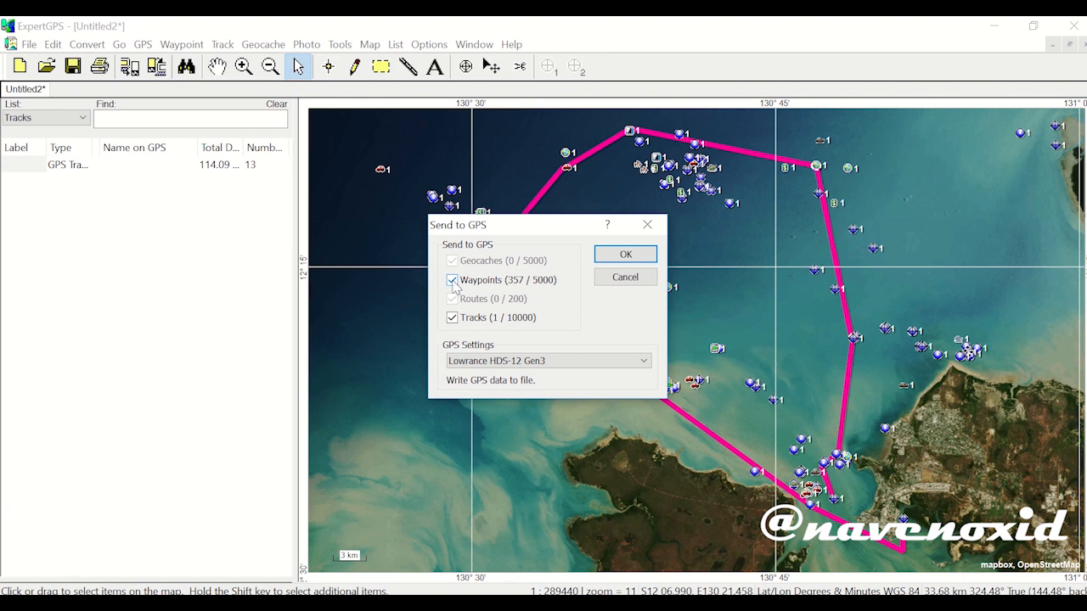
# Save the GPS data to the Desktop as Lowrance file "Weekend Fishing track" and move its icon to an empty area of the desktop
pyautogui.click(626, 255)
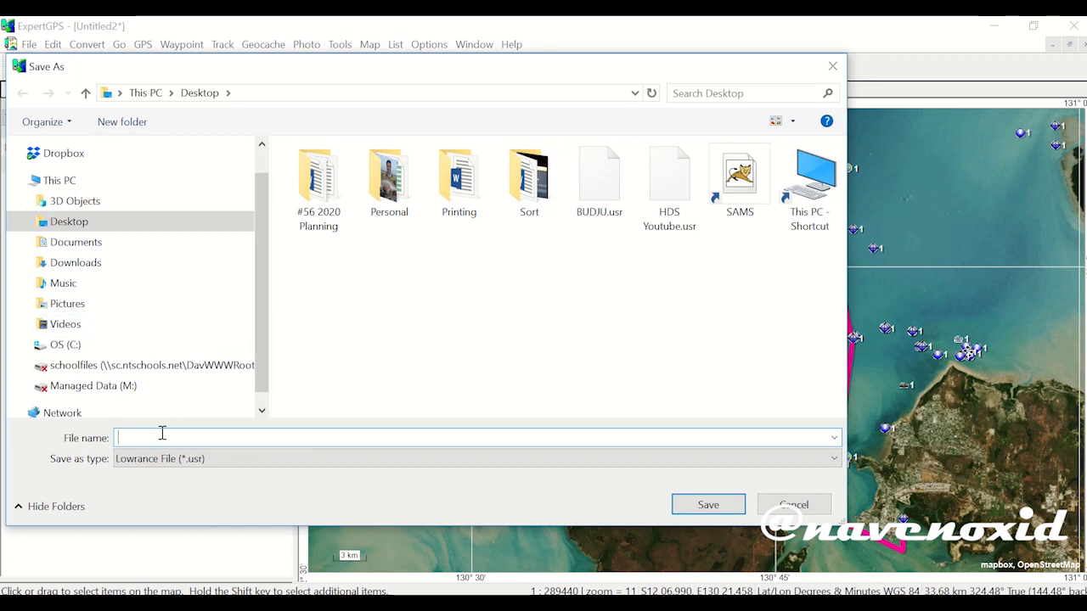
pyautogui.write('Weekend Fishing track')
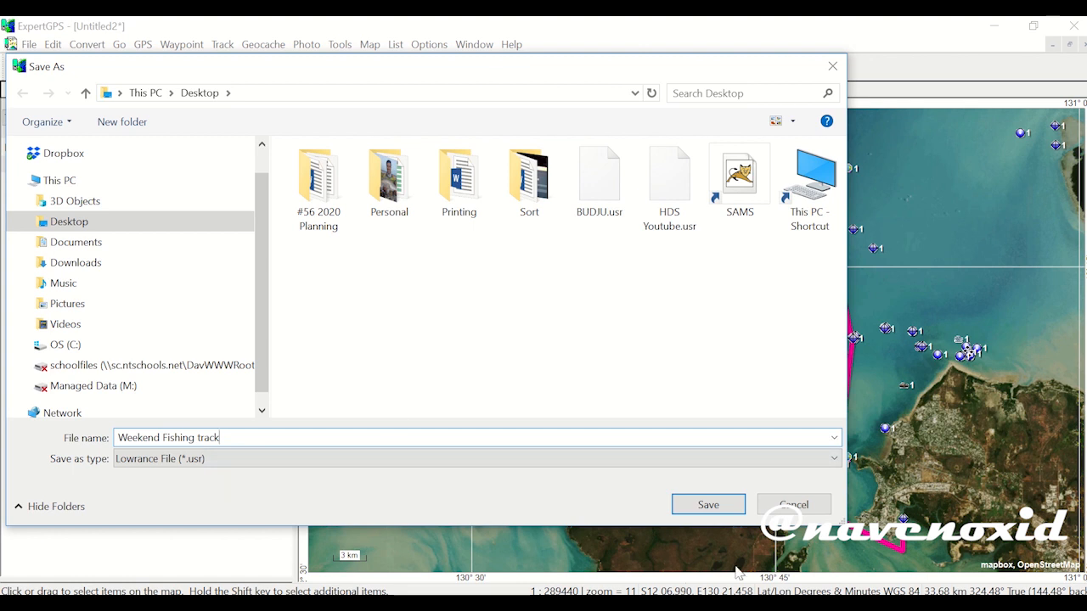
pyautogui.click(717, 513)
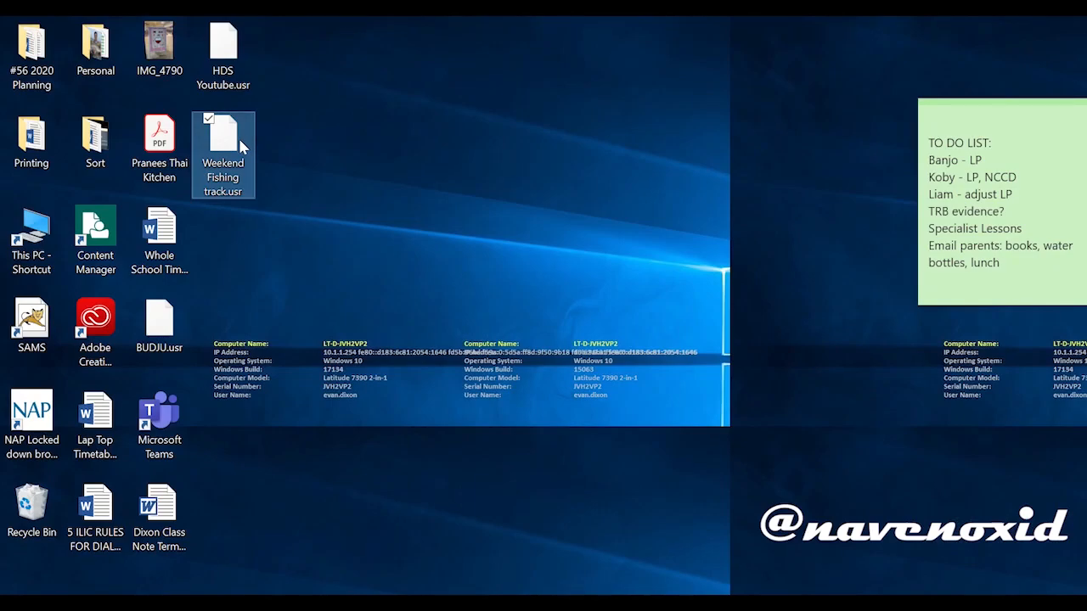
pyautogui.moveTo(238, 136); pyautogui.dragTo(385, 265)
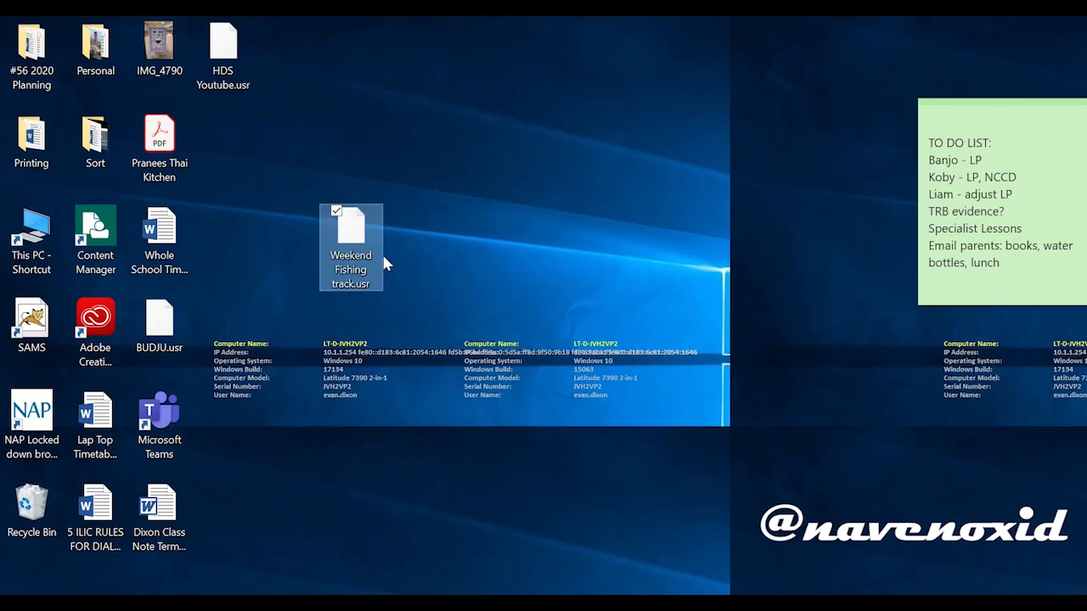